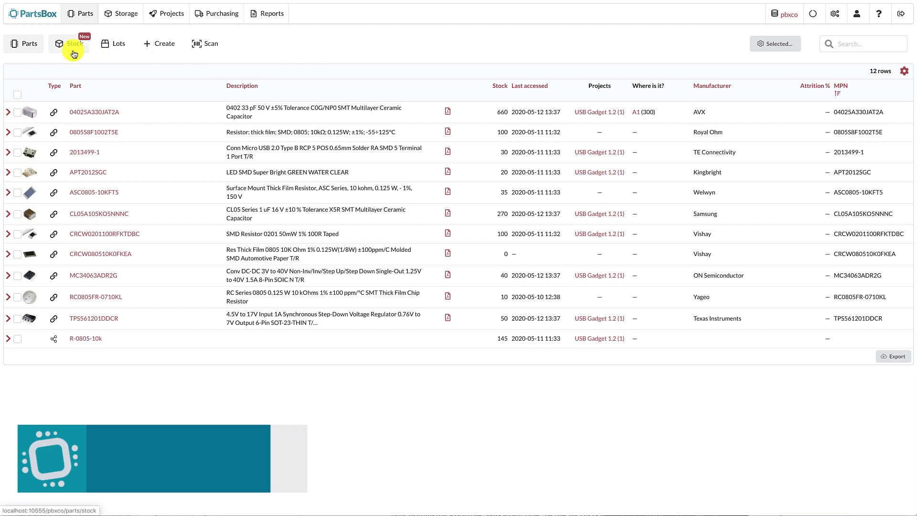
# Show the global stock history for all operations this week, 2020-05-10 to 2020-05-16
pyautogui.click(74, 53)
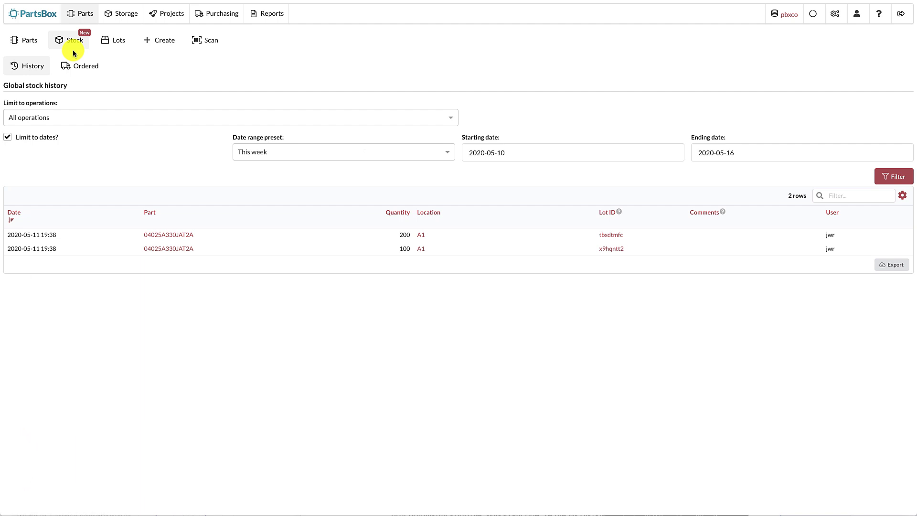
pyautogui.click(78, 116)
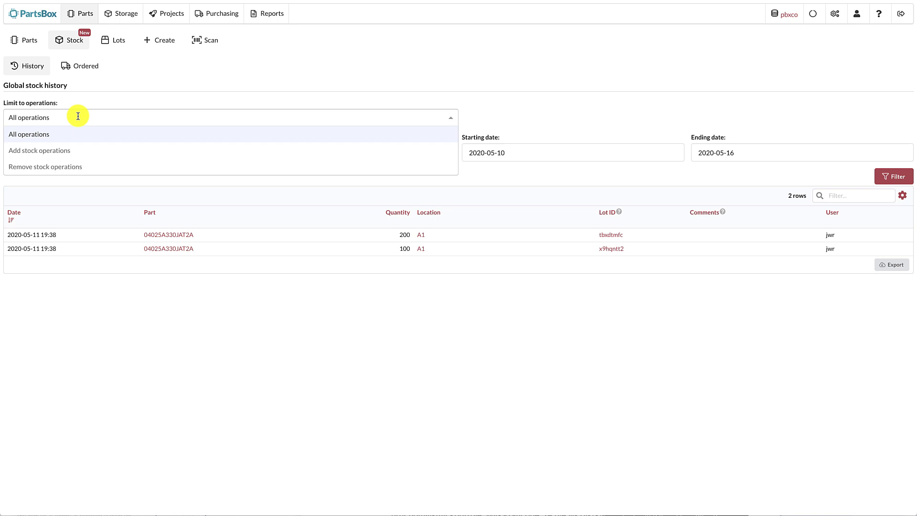
pyautogui.press('Down')
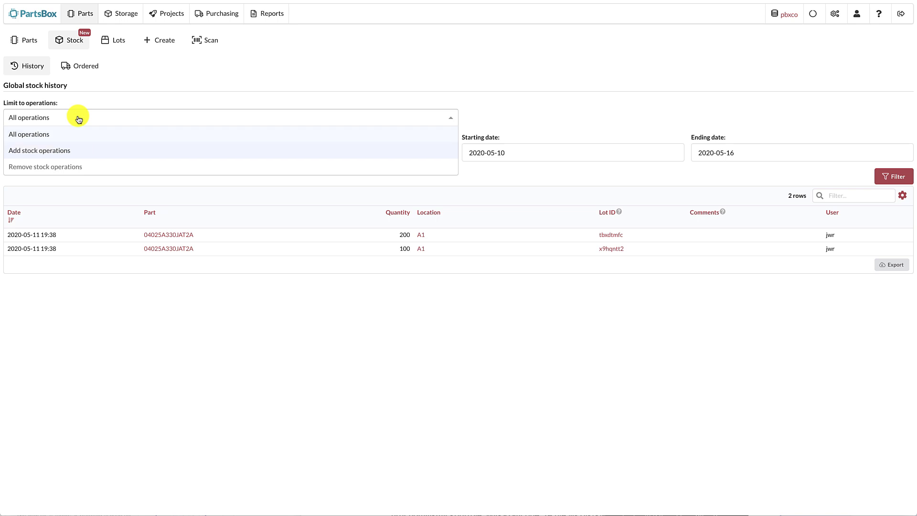
pyautogui.click(144, 92)
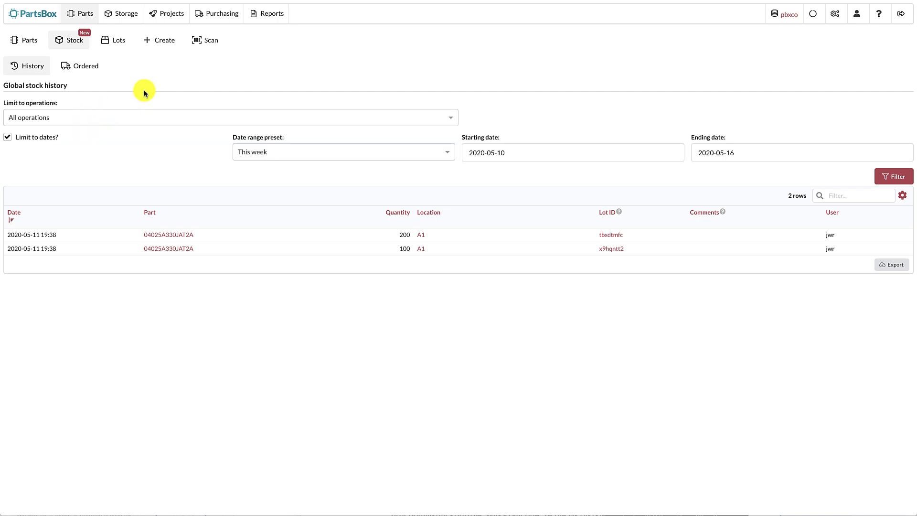
pyautogui.click(320, 153)
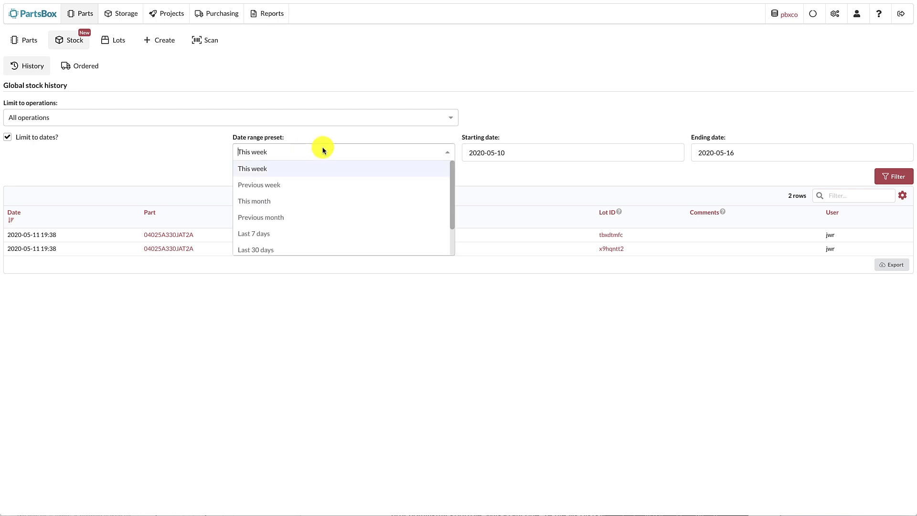
pyautogui.click(328, 139)
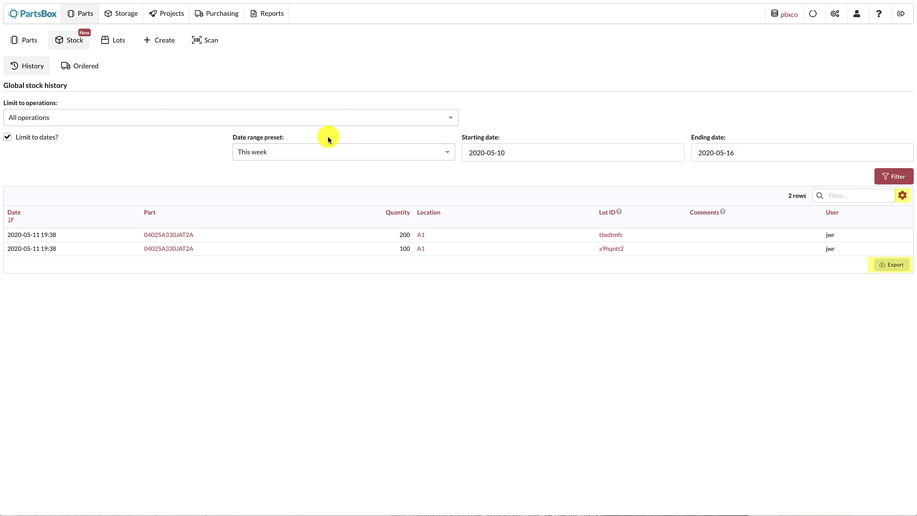
# Switch to the Ordered stock view, showing five Digi-Key parts of 10 each due 2020-05-18
pyautogui.click(94, 70)
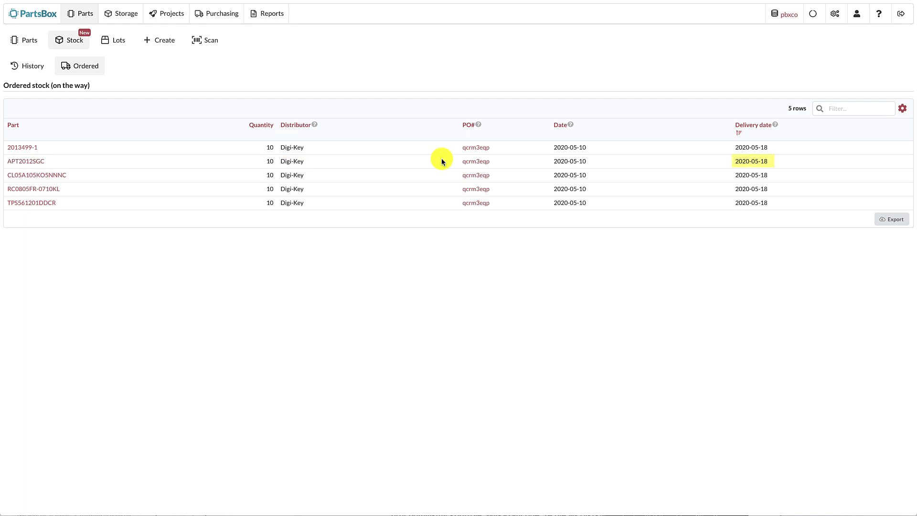
# Open order qcrm3eqp, enter and cancel editing, then show its Ordering status page
pyautogui.click(473, 162)
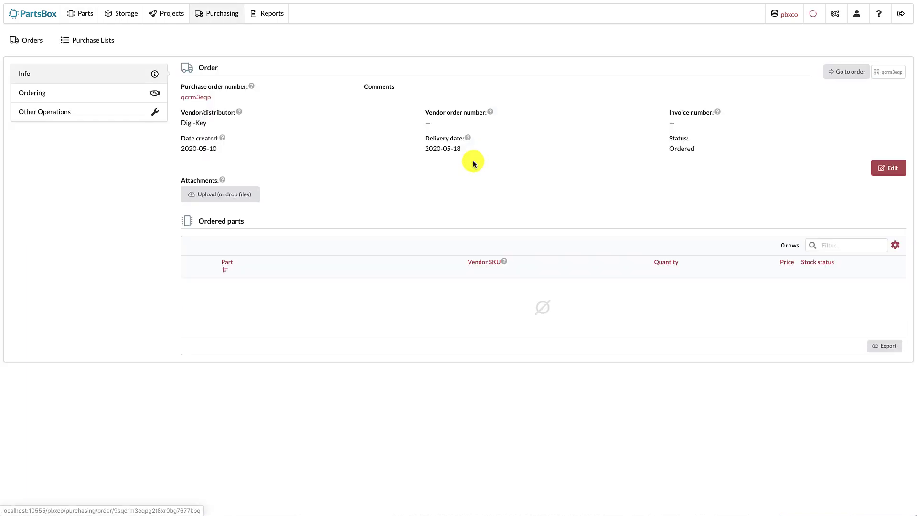
pyautogui.click(890, 168)
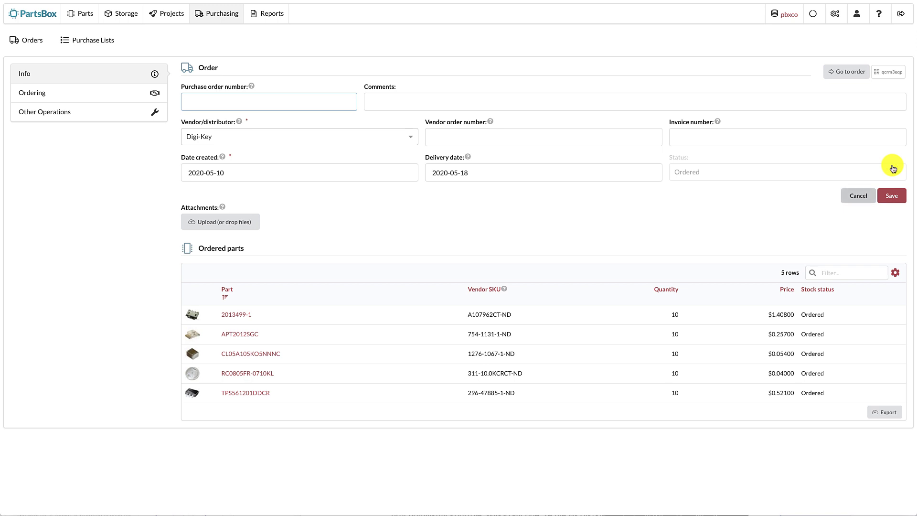
pyautogui.click(848, 196)
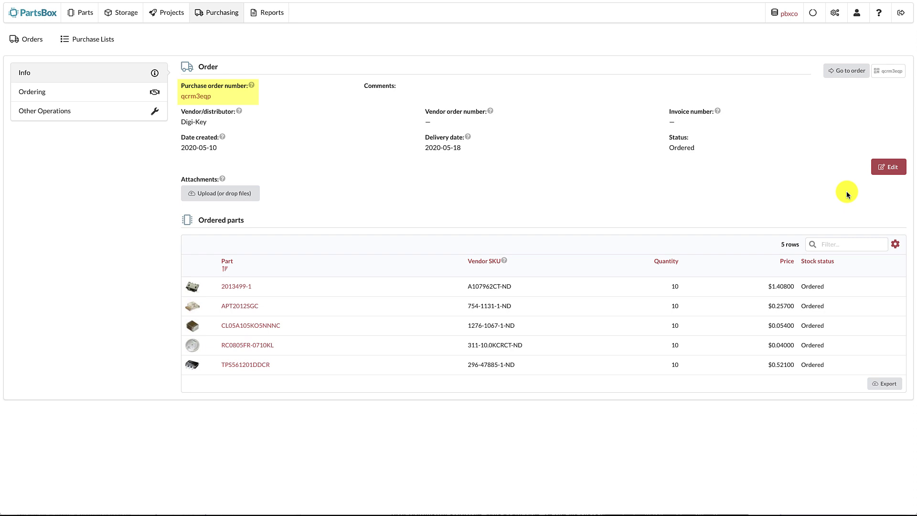
pyautogui.click(128, 97)
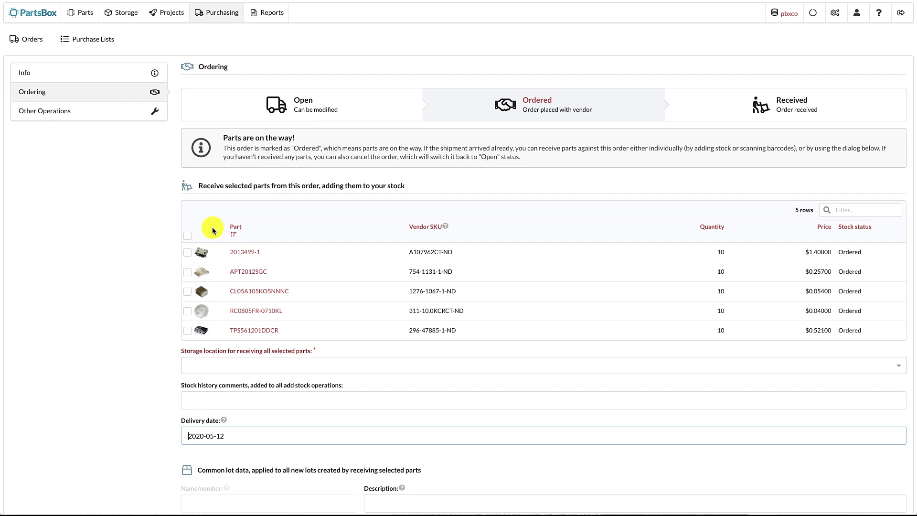
# Check all five order rows for receiving and set their storage location to A2
pyautogui.click(187, 252)
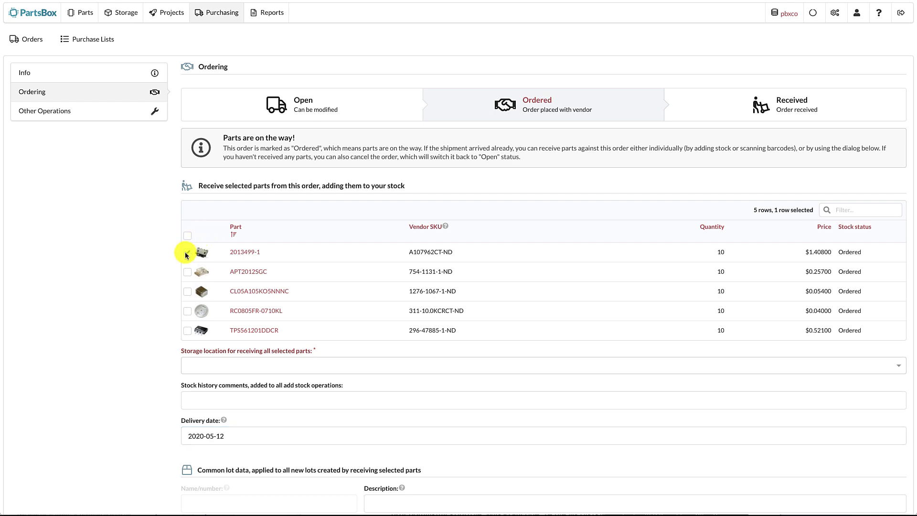
pyautogui.click(186, 272)
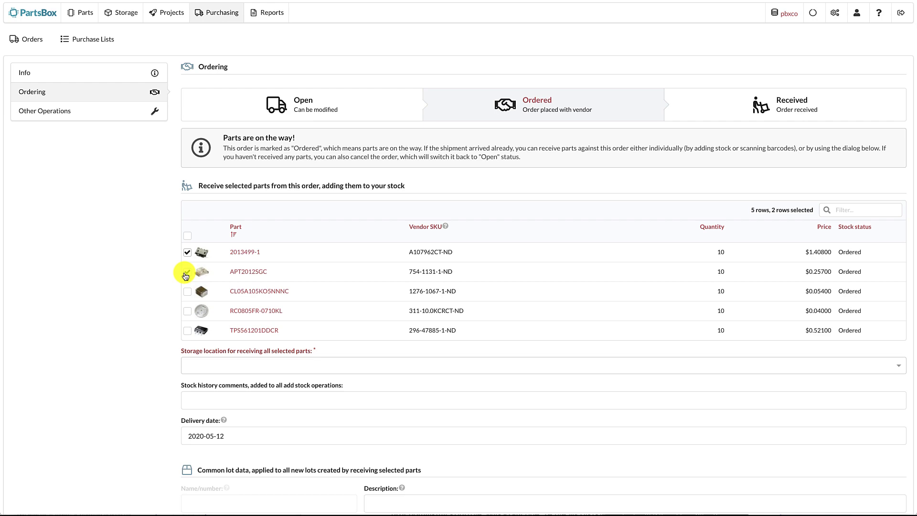
pyautogui.click(188, 235)
pyautogui.click(231, 366)
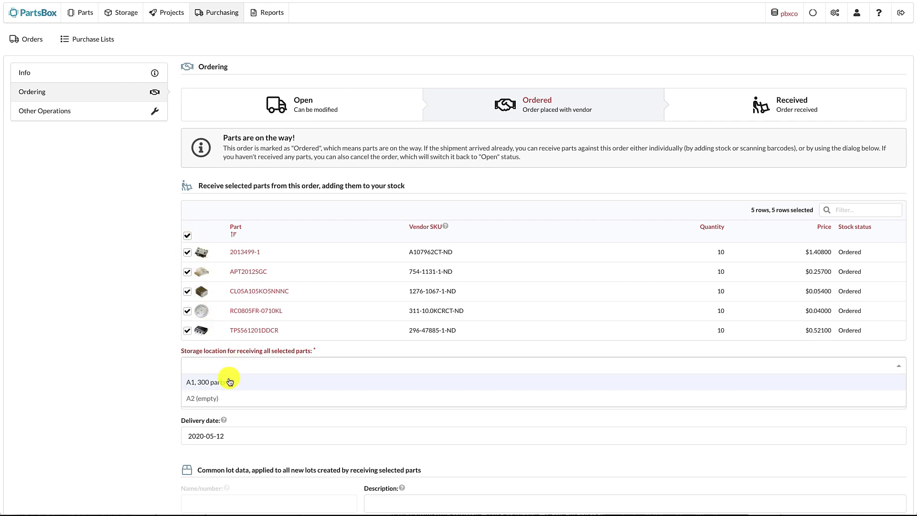
pyautogui.click(228, 381)
pyautogui.scroll(-5, 342, 393)
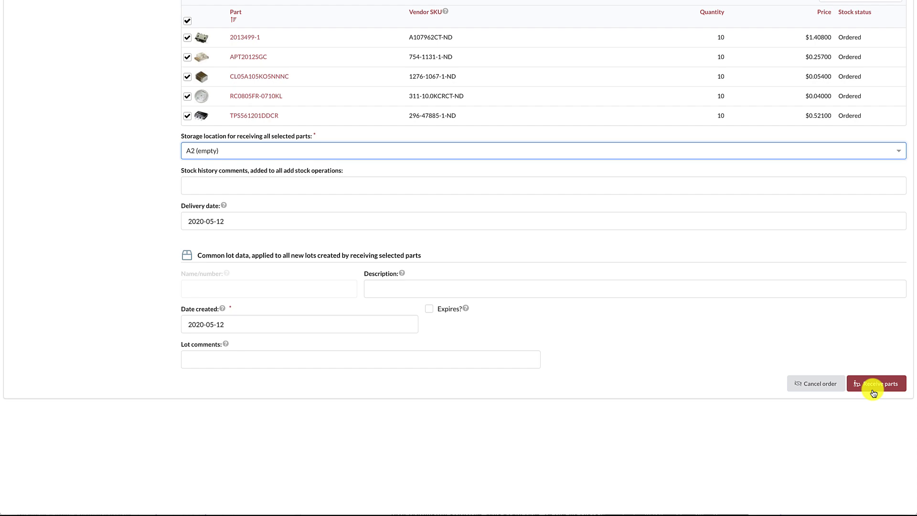
pyautogui.scroll(5, 873, 392)
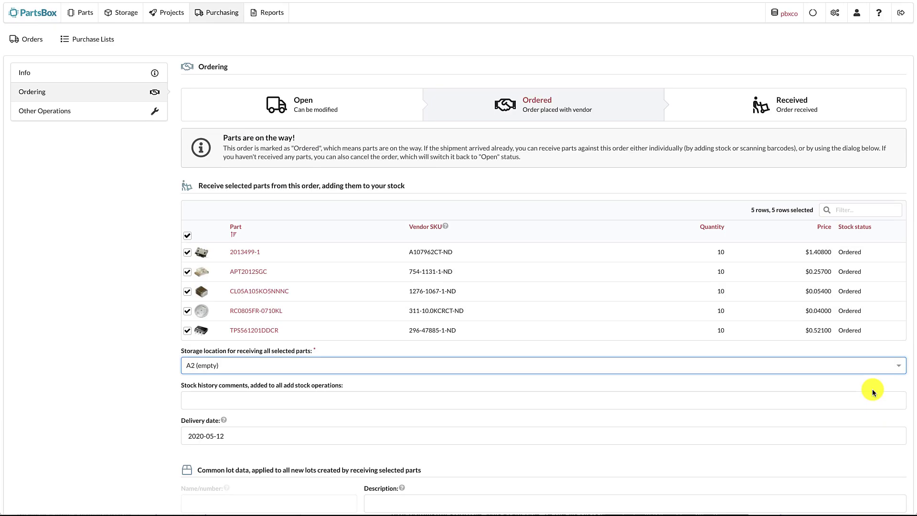
# Open APT2012SGC's stock page: no available lots, 10 on Digi-Key order qcrm3eqp
pyautogui.click(257, 272)
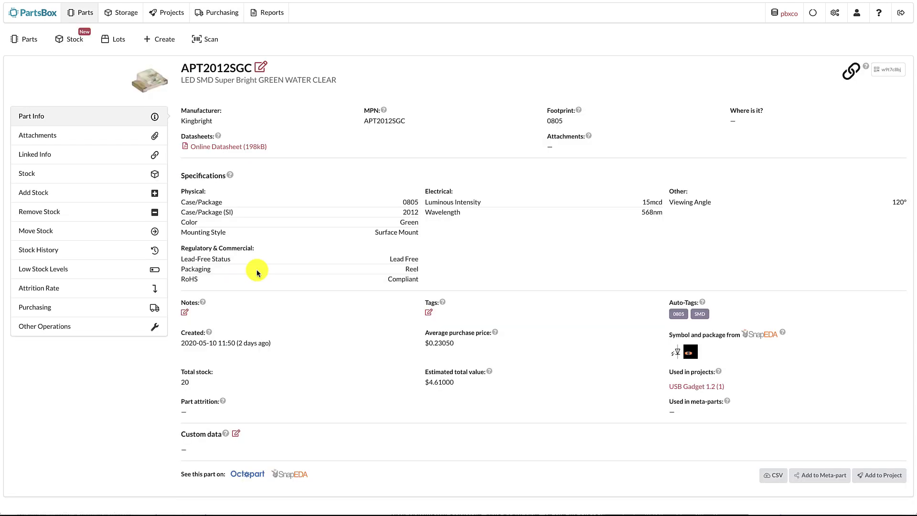
pyautogui.click(112, 178)
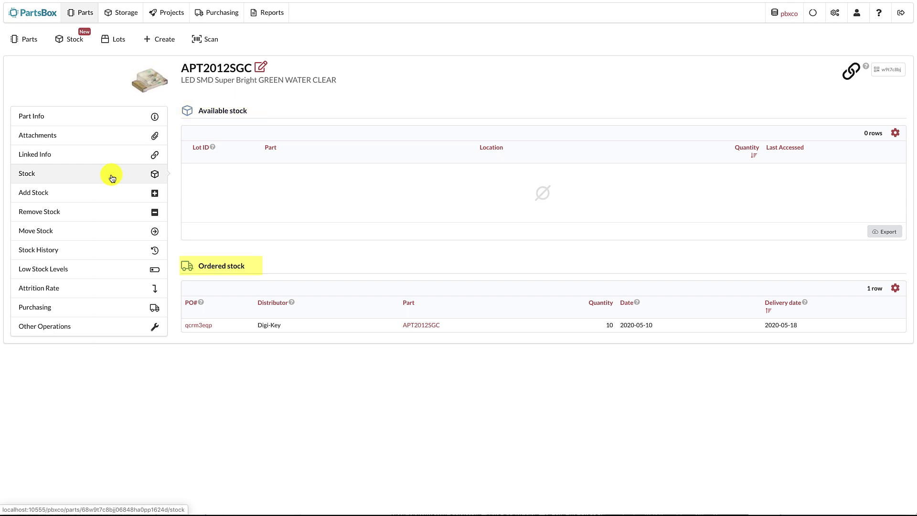
# View APT2012SGC's purchasing, local offers, then pricing with 16 offers and Digi-Key at $0.35000
pyautogui.click(117, 310)
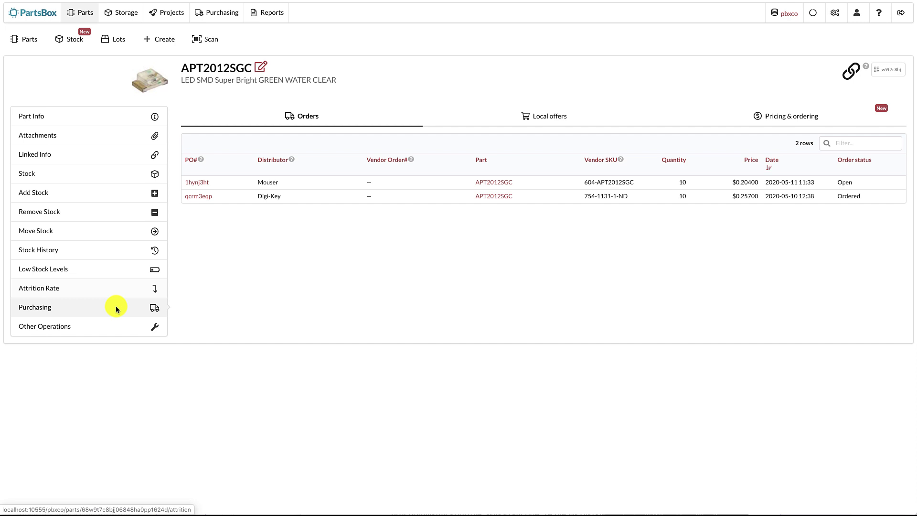
pyautogui.click(461, 121)
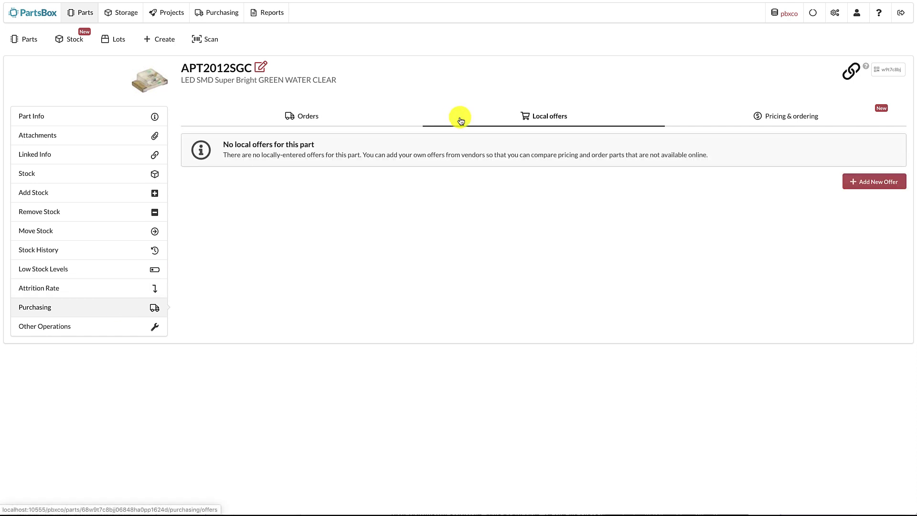
pyautogui.click(742, 117)
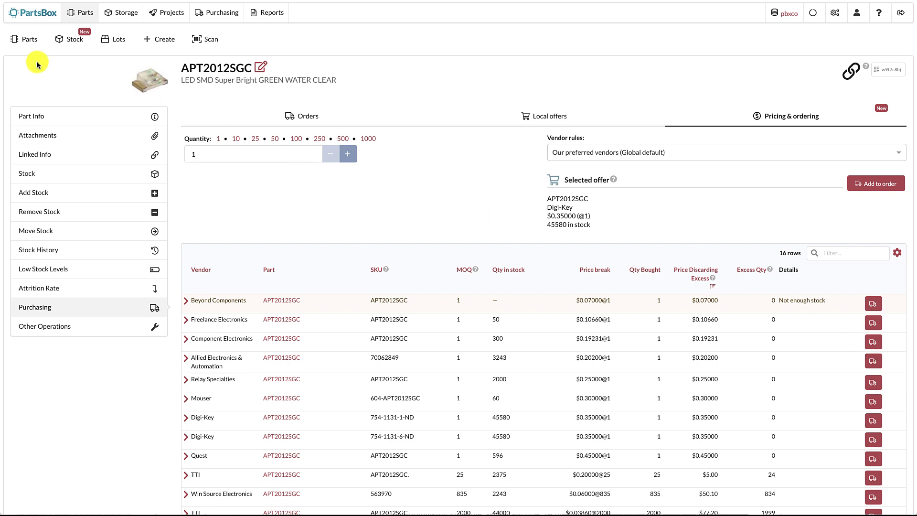
# Add stock to APT2012SGC by receiving against order qcrm3eqp: 10 at $0.25700
pyautogui.click(44, 196)
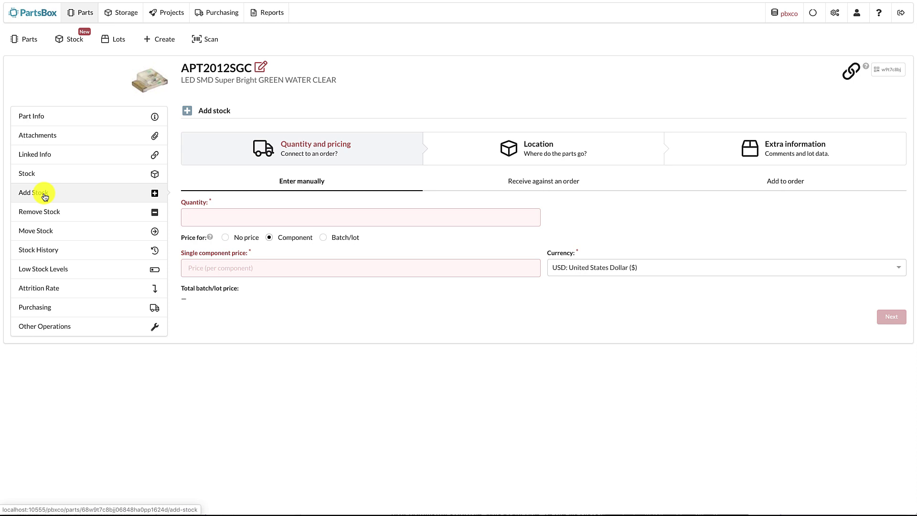
pyautogui.click(586, 187)
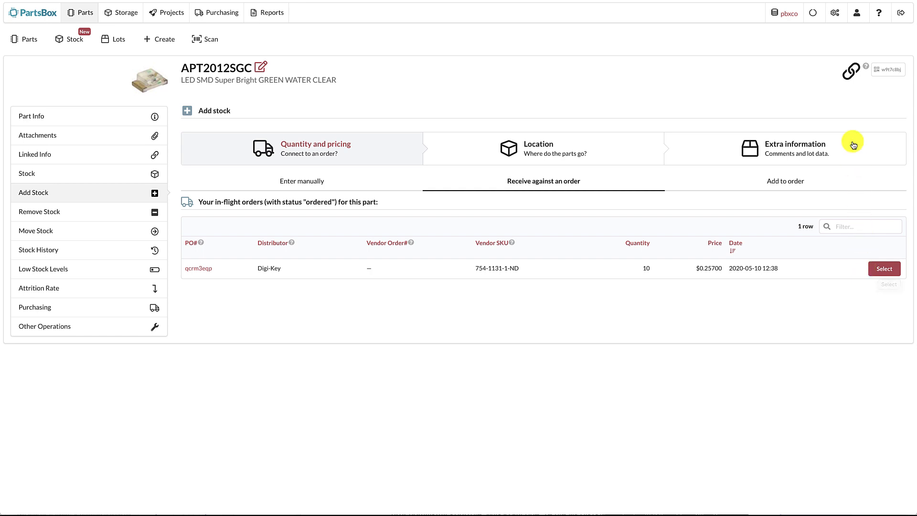
# In Settings > Vendor rules, select 'Our preferred vendors (Global default)' and scroll through its rules
pyautogui.click(837, 14)
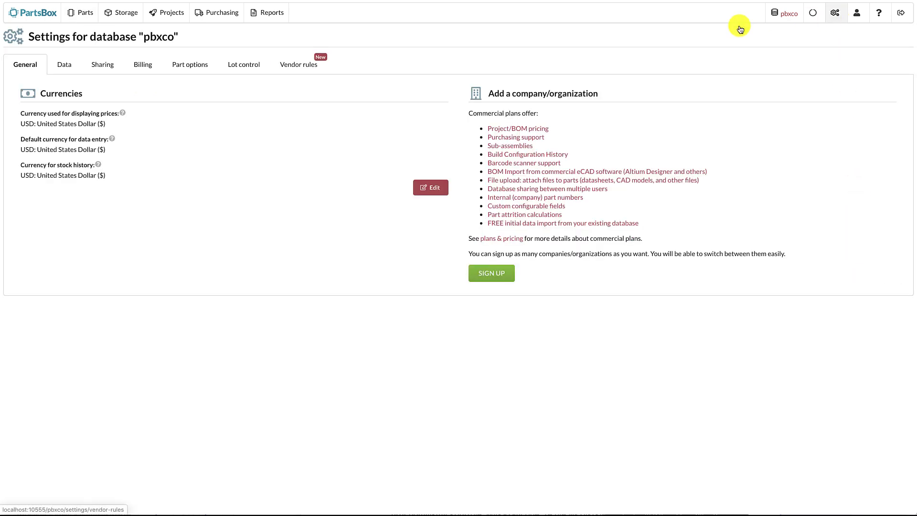
pyautogui.click(279, 71)
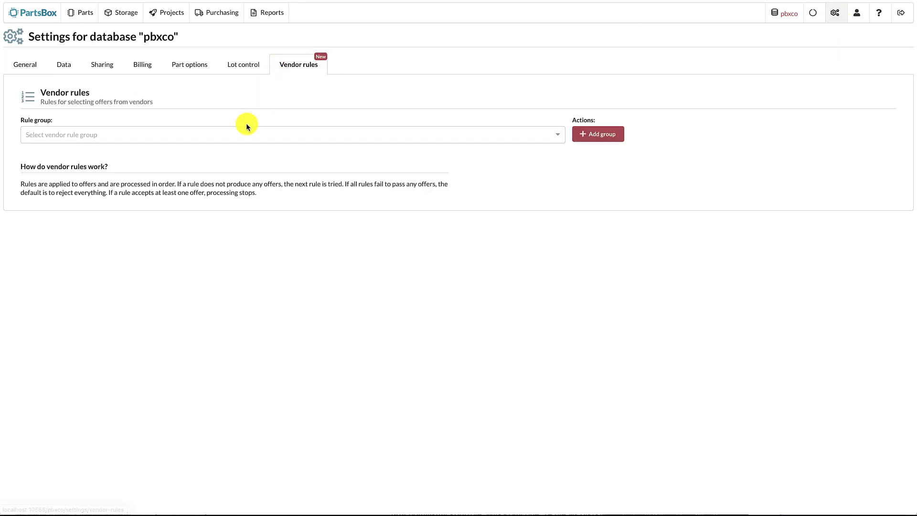
pyautogui.click(239, 135)
pyautogui.click(202, 215)
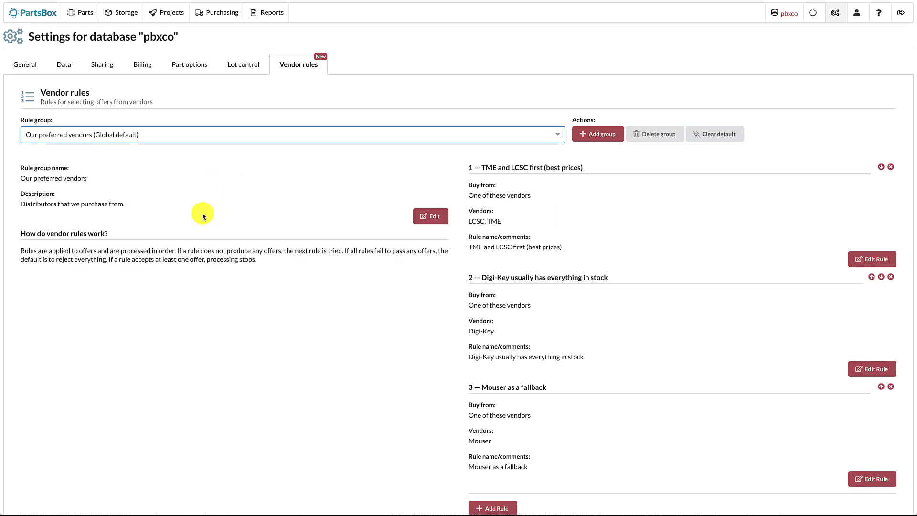
pyautogui.scroll(-2, 202, 216)
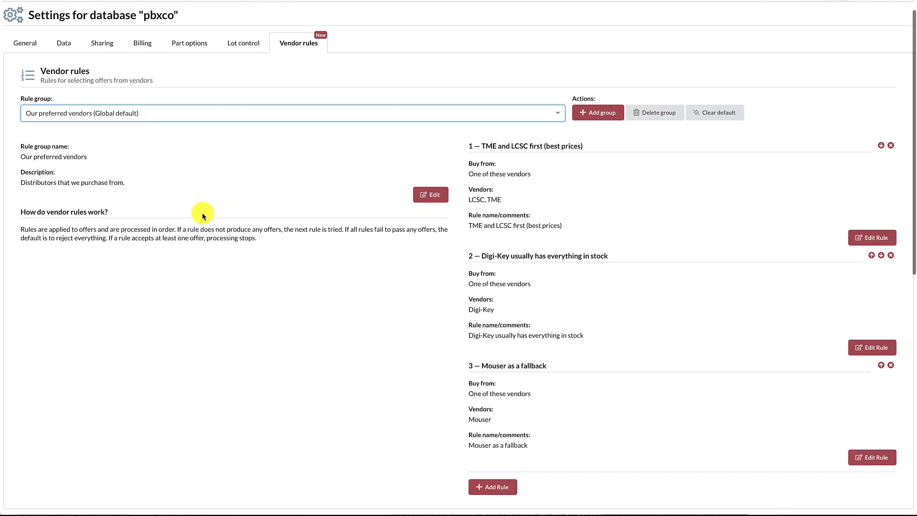
pyautogui.scroll(-1, 202, 216)
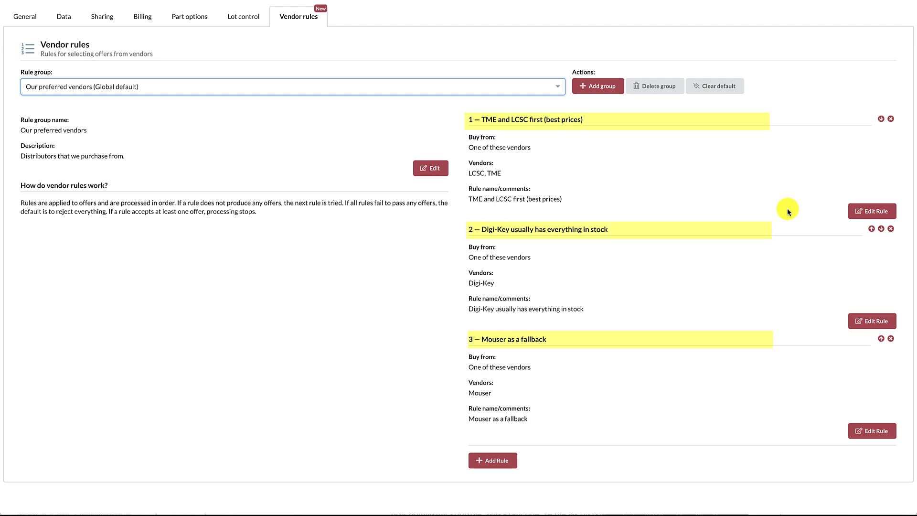
pyautogui.click(881, 212)
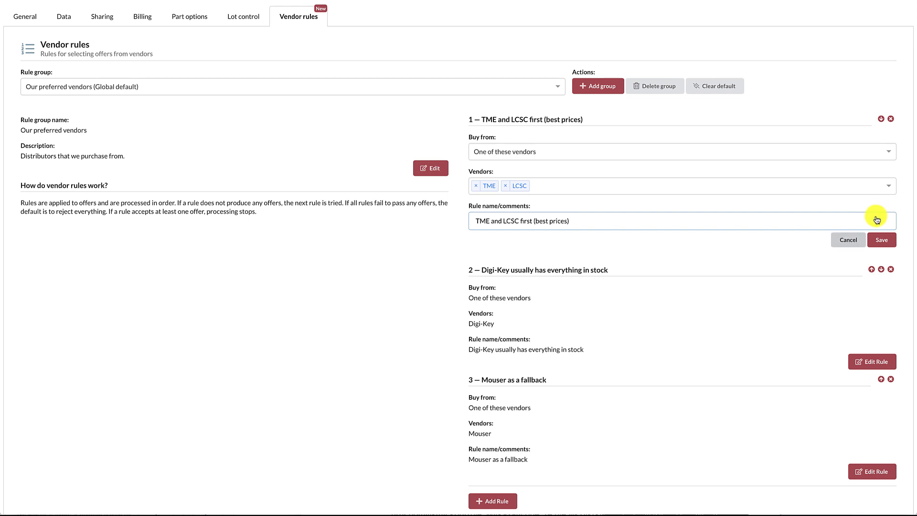
pyautogui.click(861, 239)
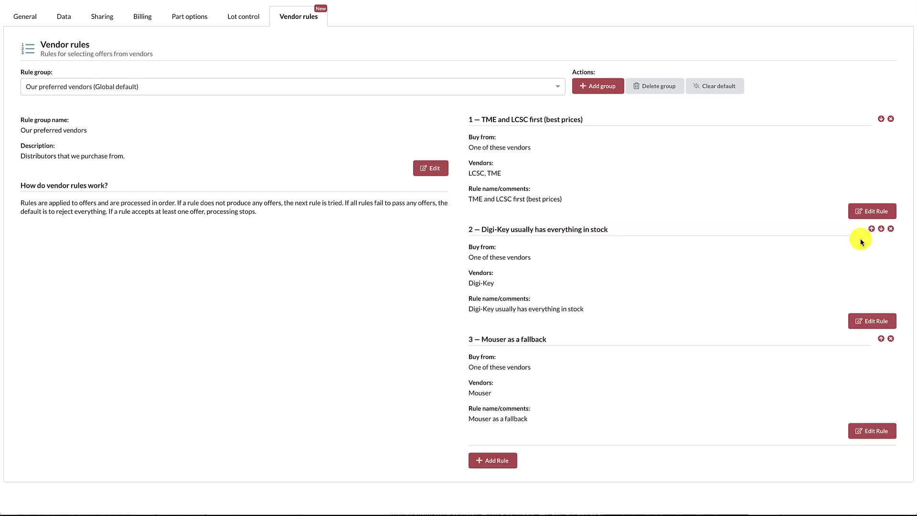
pyautogui.click(892, 324)
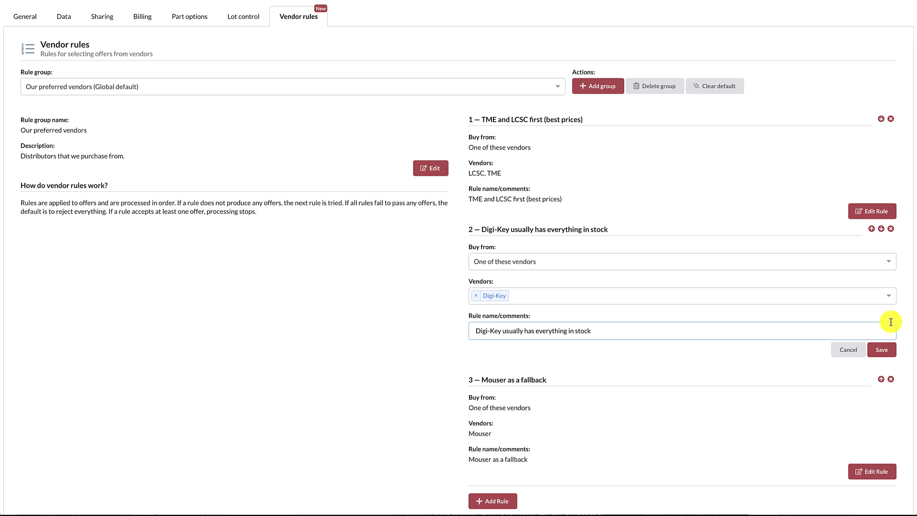
pyautogui.click(860, 348)
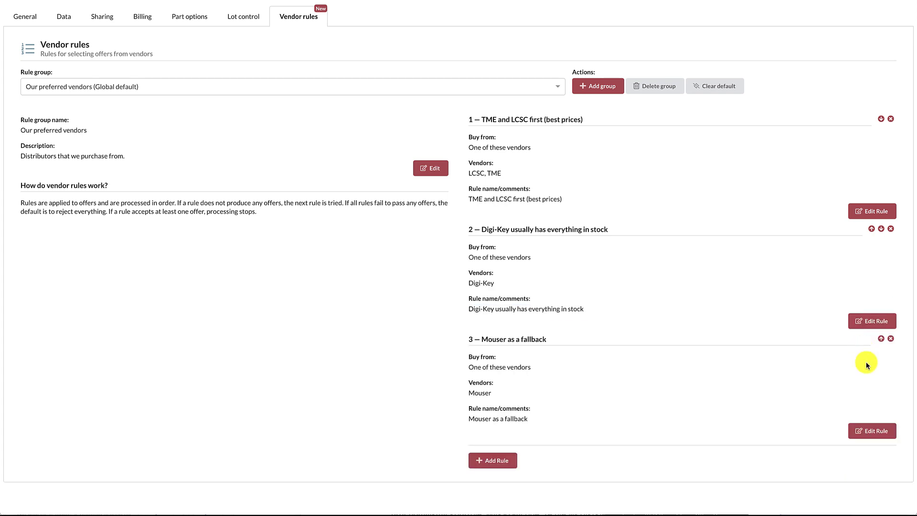
pyautogui.click(884, 432)
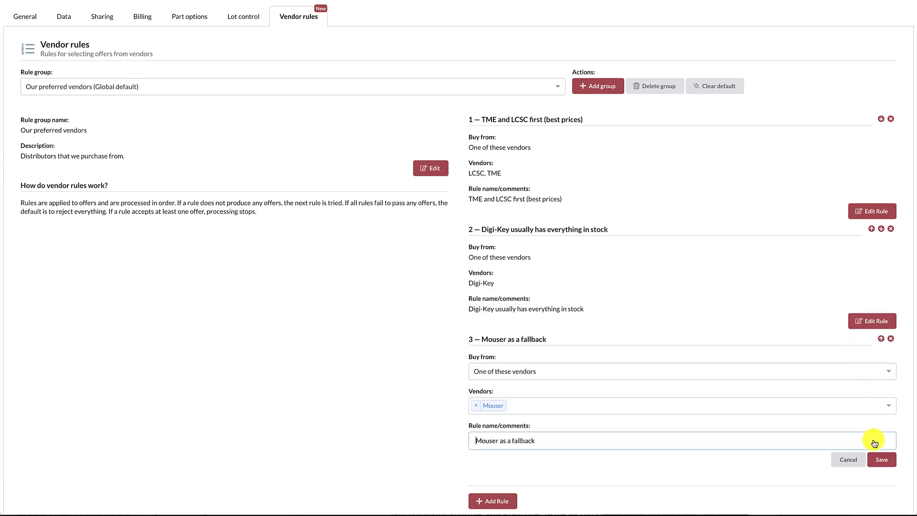
pyautogui.click(848, 460)
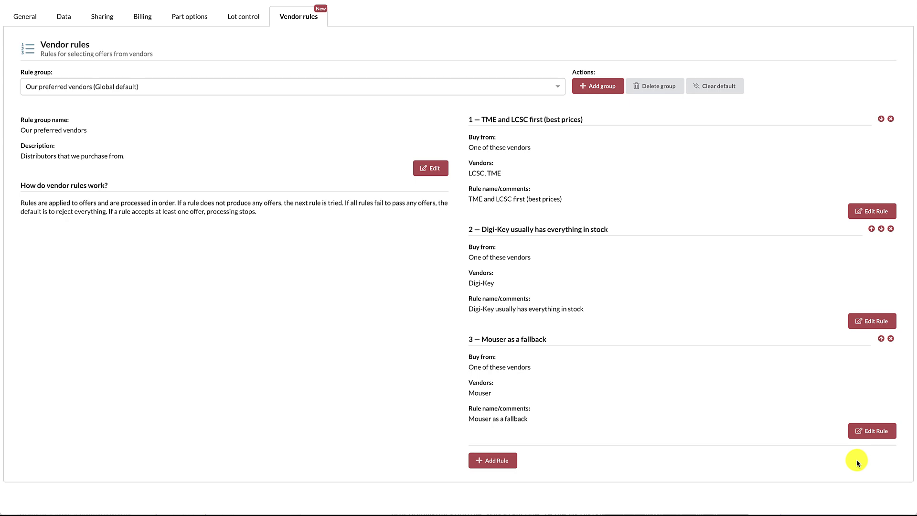
pyautogui.scroll(2, 776, 401)
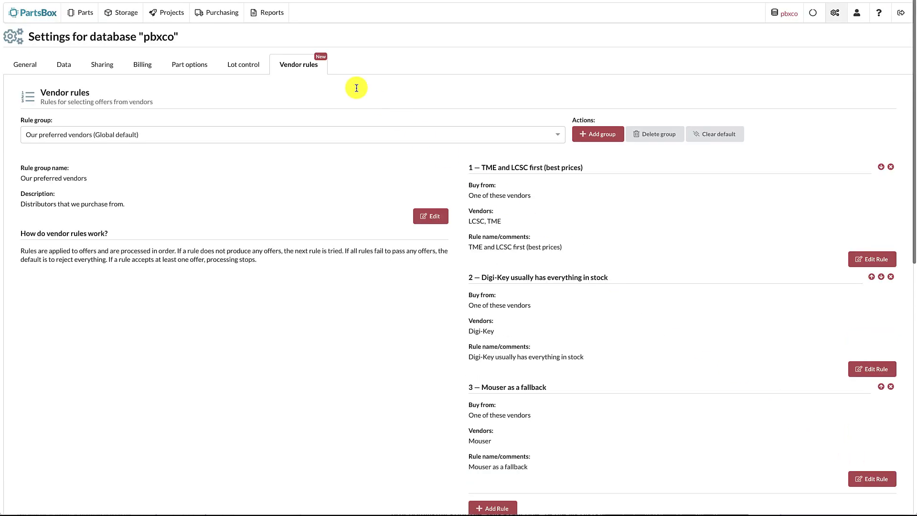
# Open the 'Gadget build: qty 10' purchase list from Purchase Lists
pyautogui.click(217, 18)
pyautogui.click(103, 40)
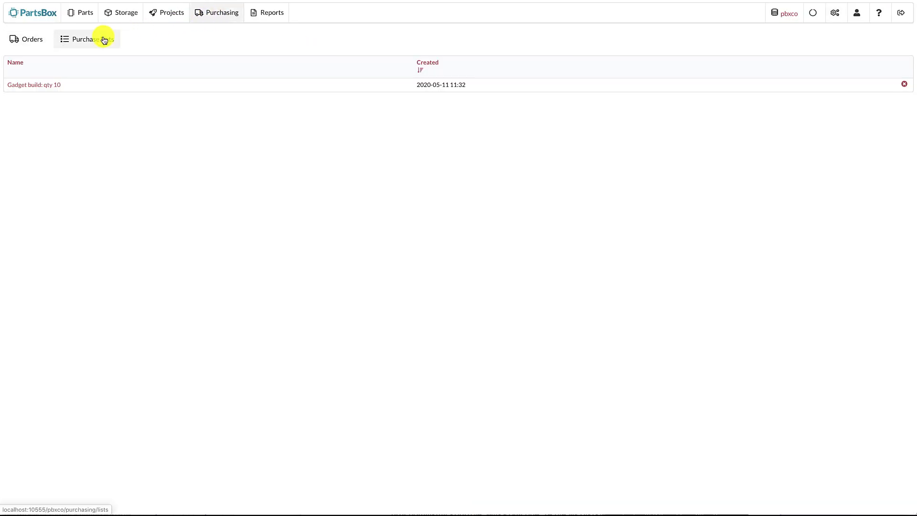
pyautogui.click(54, 85)
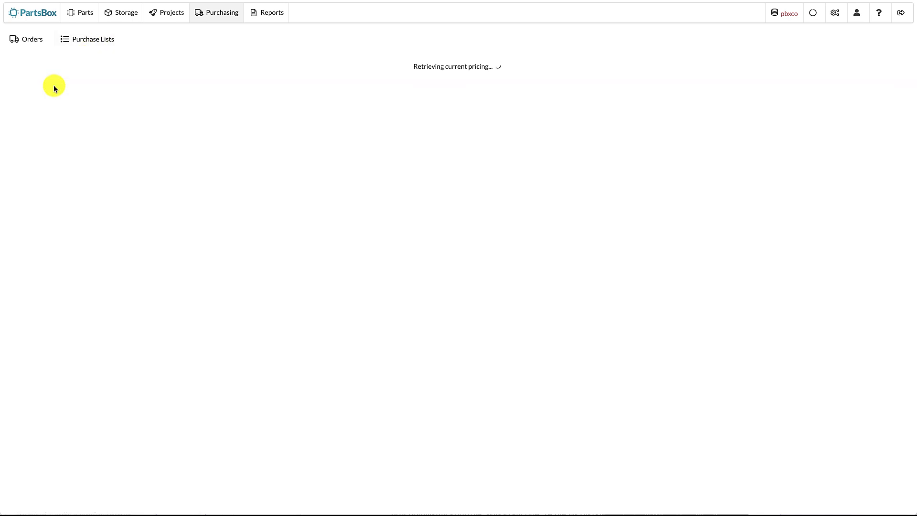
# Switch the list's vendor rules to 'No rules', then back to 'Our preferred vendors'
pyautogui.click(88, 227)
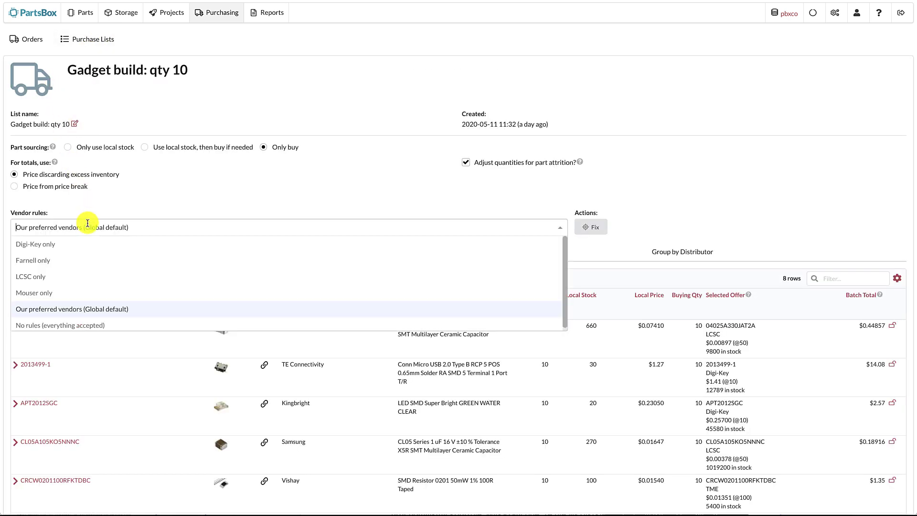
pyautogui.click(79, 326)
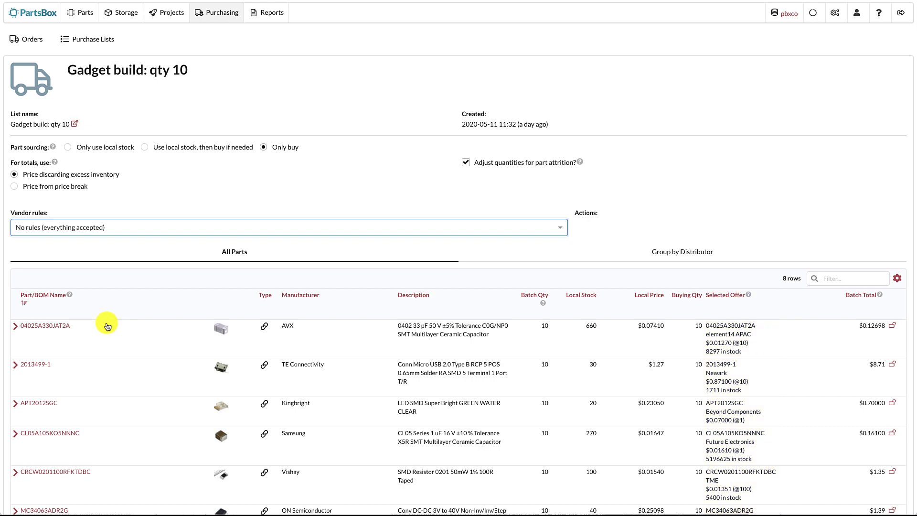
pyautogui.click(112, 227)
pyautogui.click(104, 309)
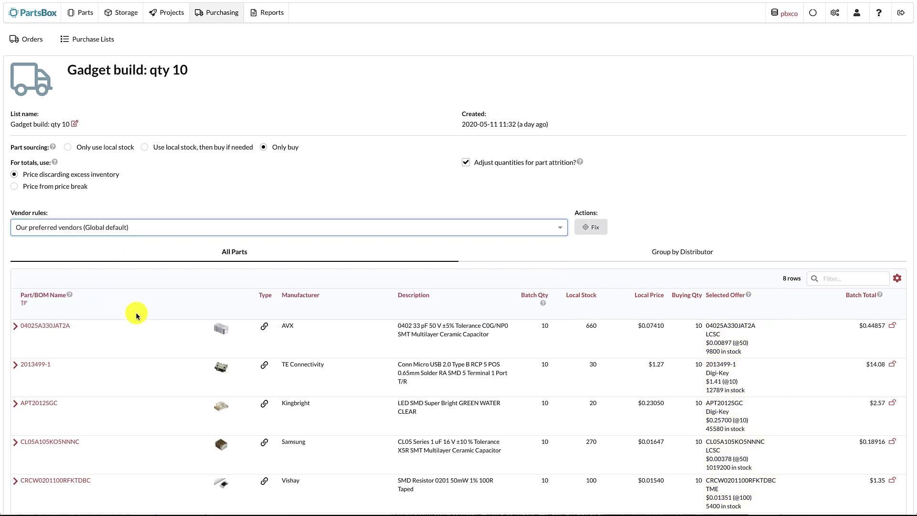
pyautogui.scroll(-4, 169, 324)
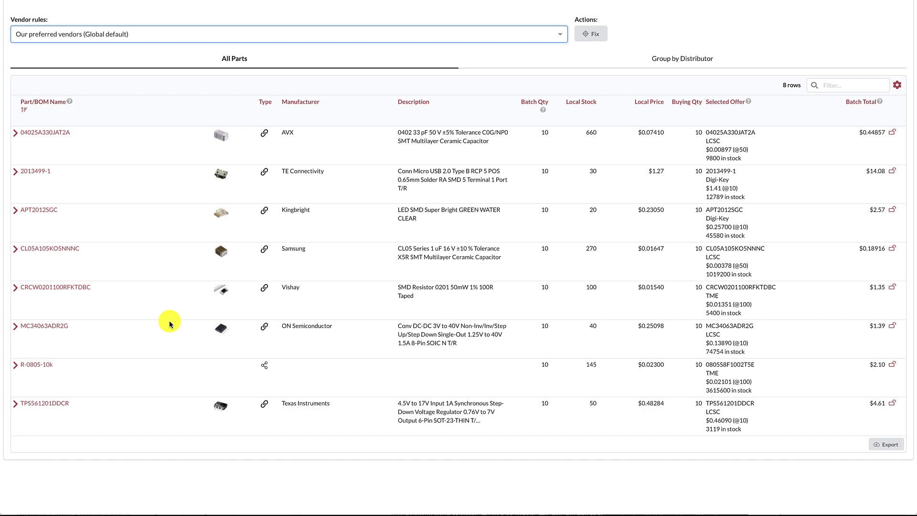
# Group the list by distributor and add the two Digi-Key parts to a new Digi-Key order
pyautogui.click(686, 58)
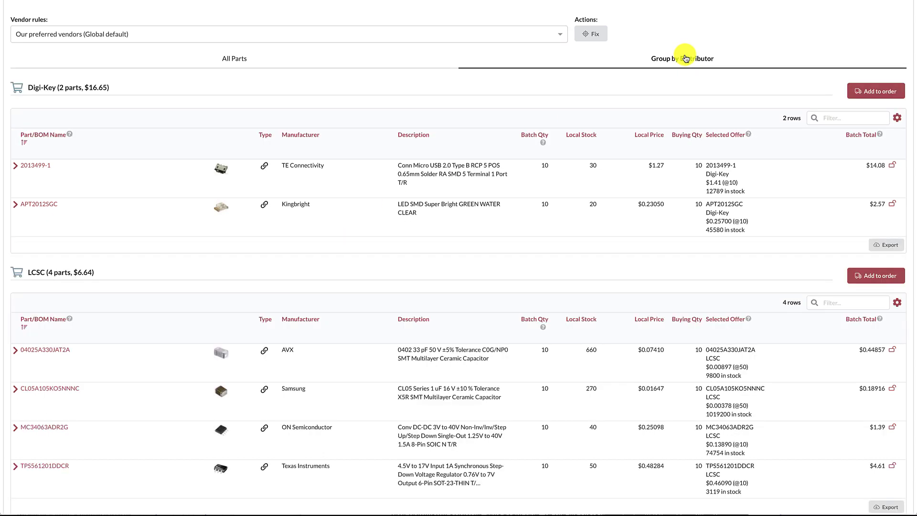
pyautogui.scroll(-1, 660, 125)
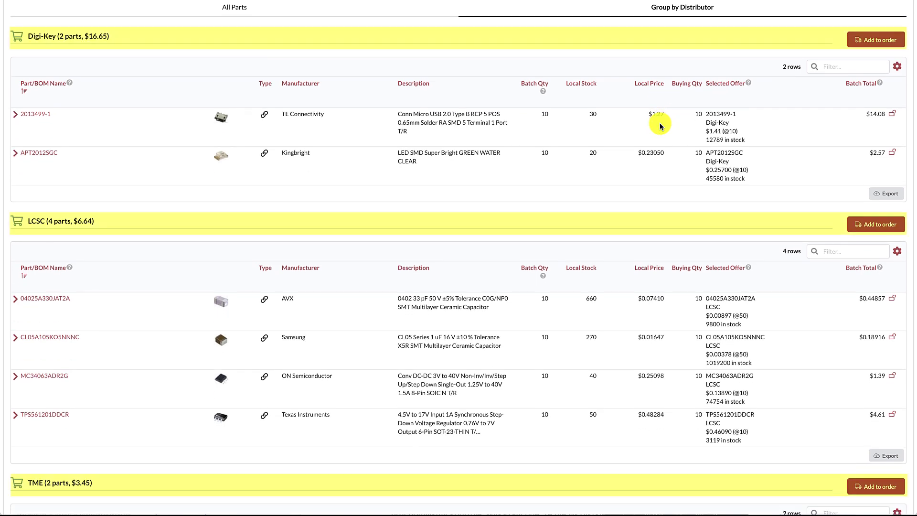
pyautogui.click(865, 42)
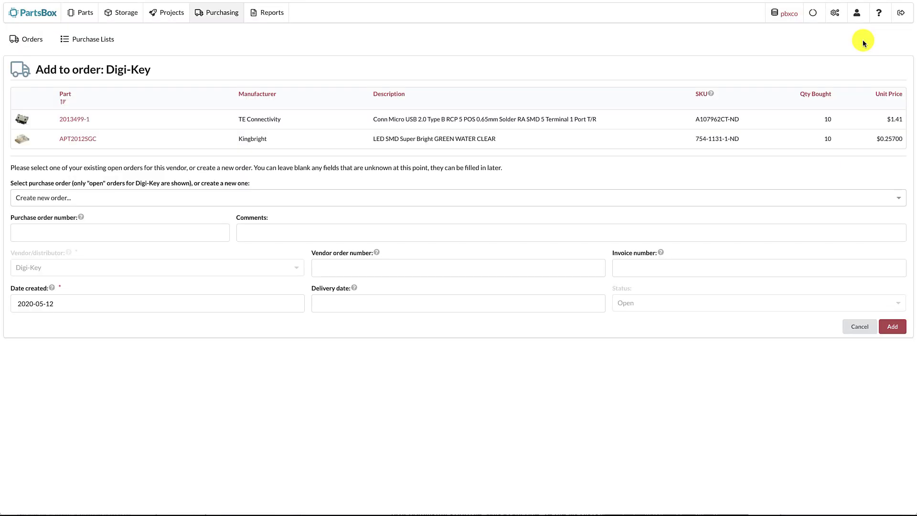
pyautogui.click(890, 329)
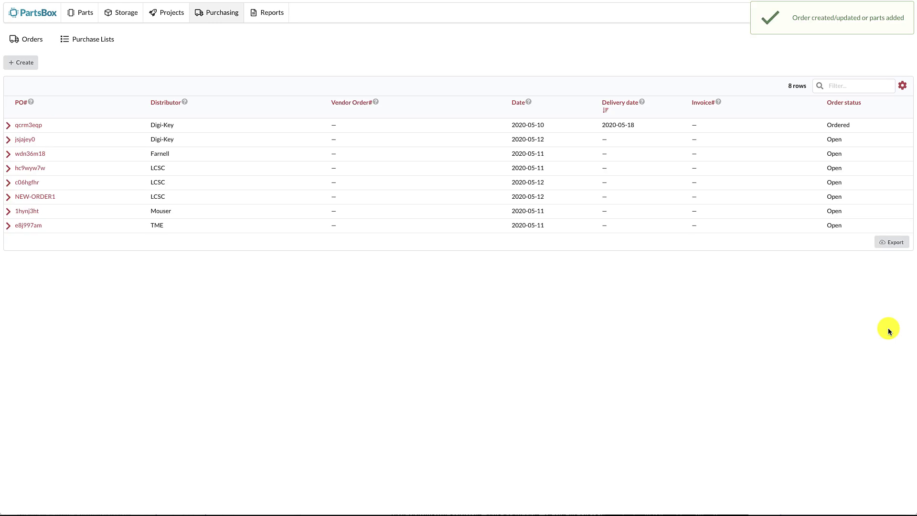
# Copy the new Digi-Key order's cart-upload list (10 each of 754-1131-1-ND and A107962CT-ND) to the clipboard
pyautogui.click(26, 140)
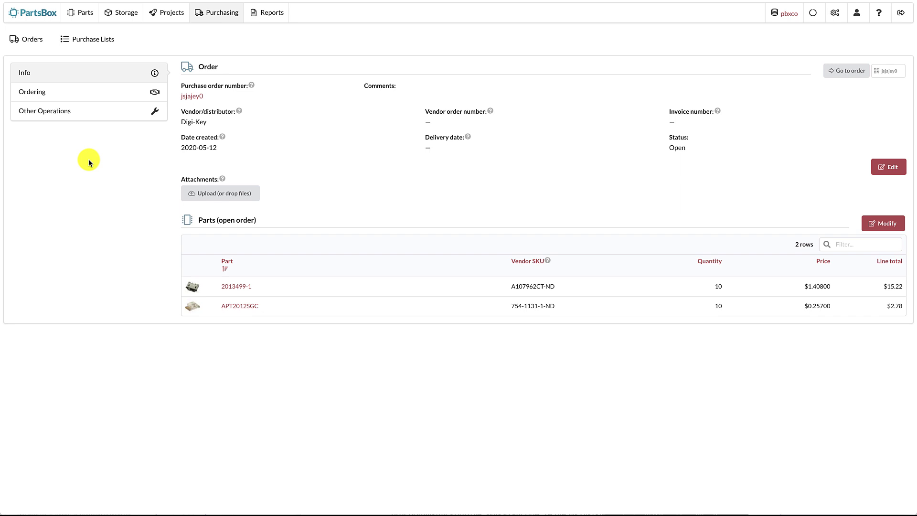
pyautogui.click(93, 98)
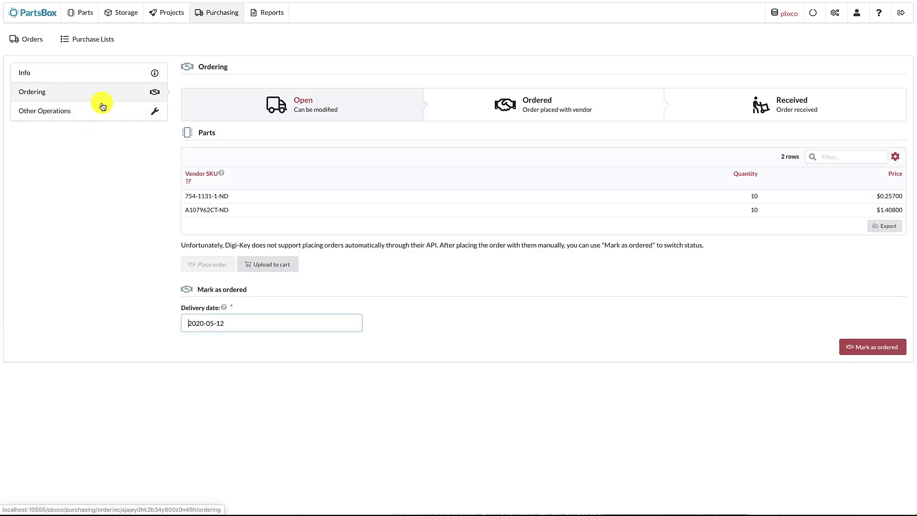
pyautogui.click(266, 265)
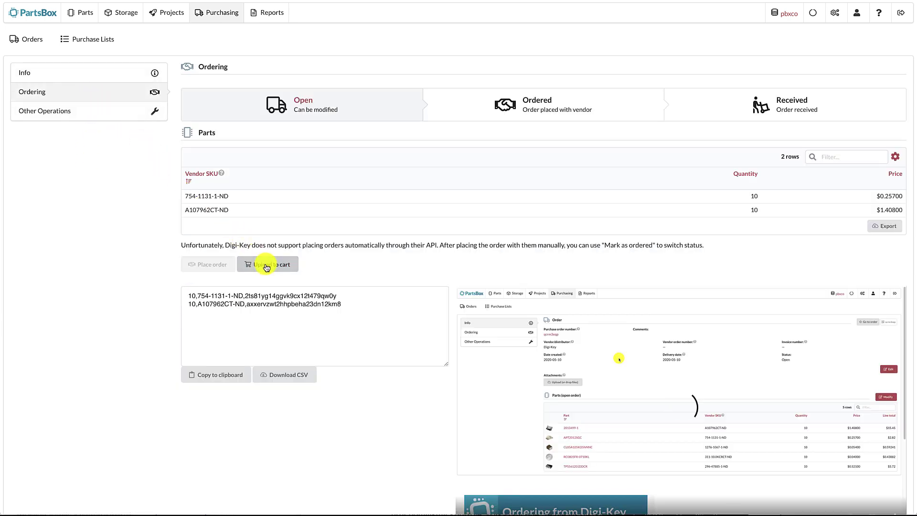
pyautogui.click(231, 375)
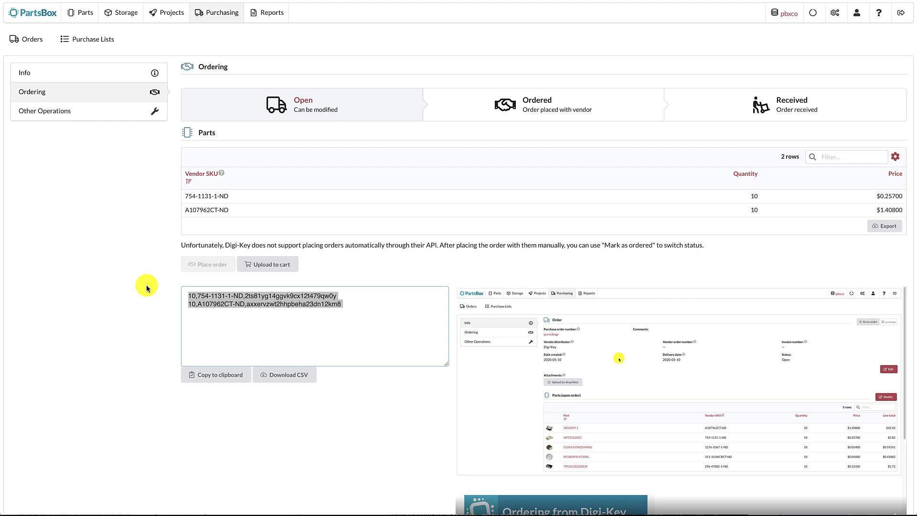
# Return to the Parts list showing all twelve inventory parts
pyautogui.click(84, 18)
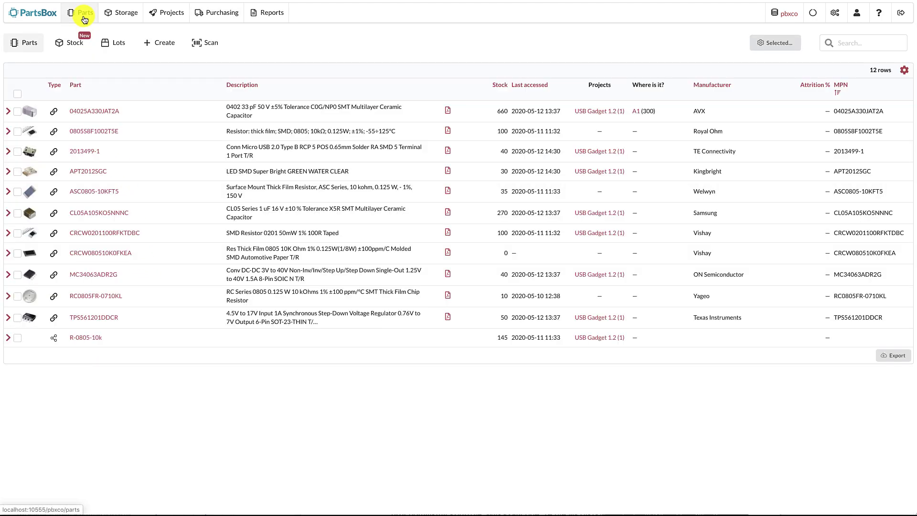